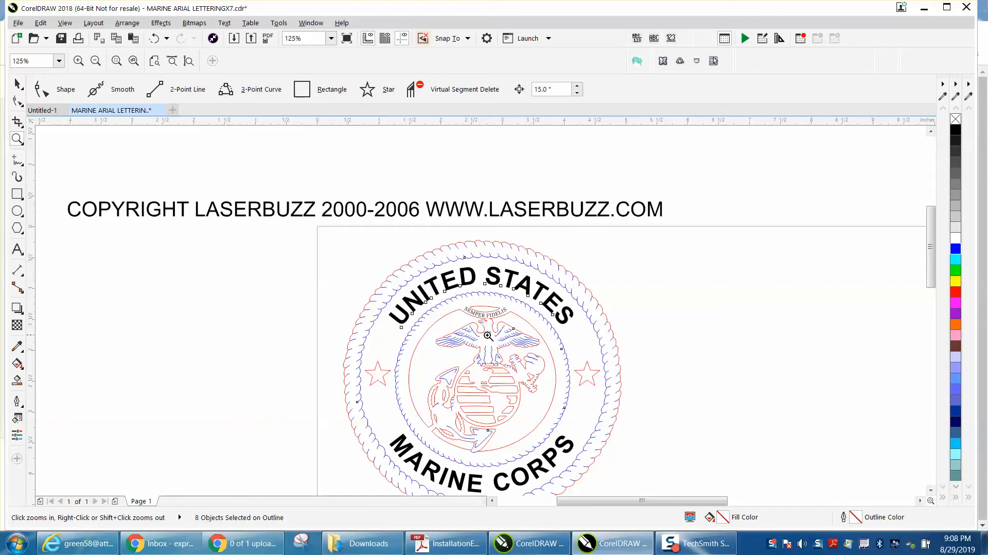
left_click_drag(481, 325, 577, 378)
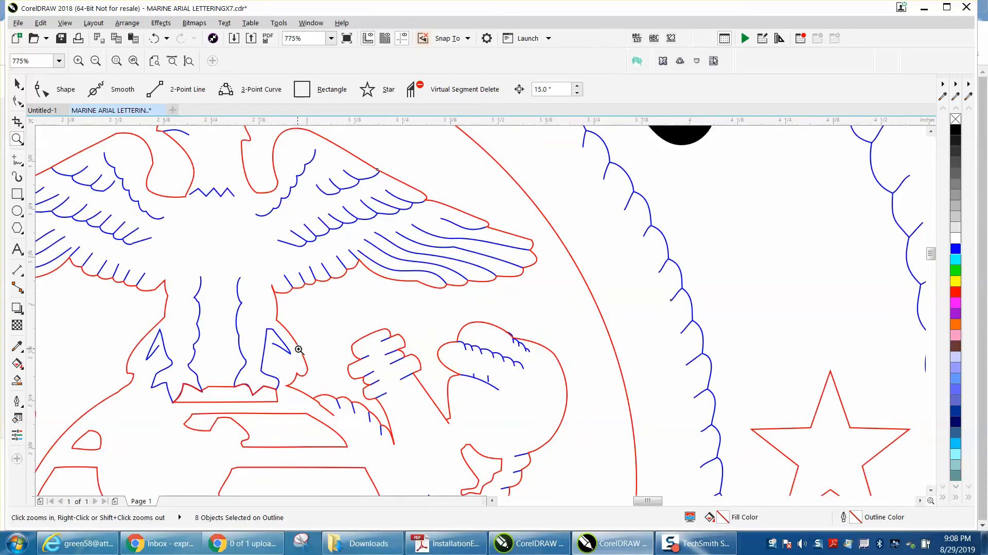
right_click(669, 301)
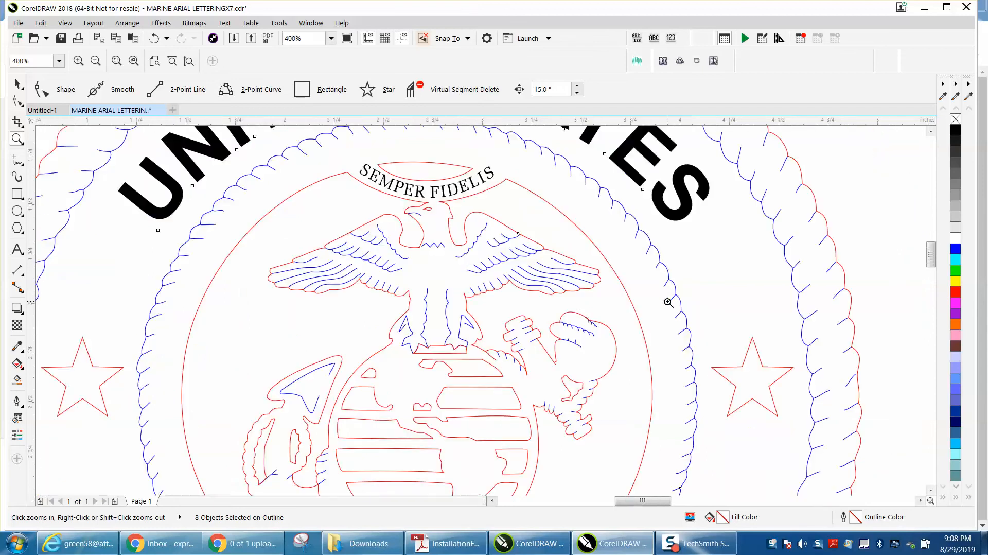
right_click(669, 302)
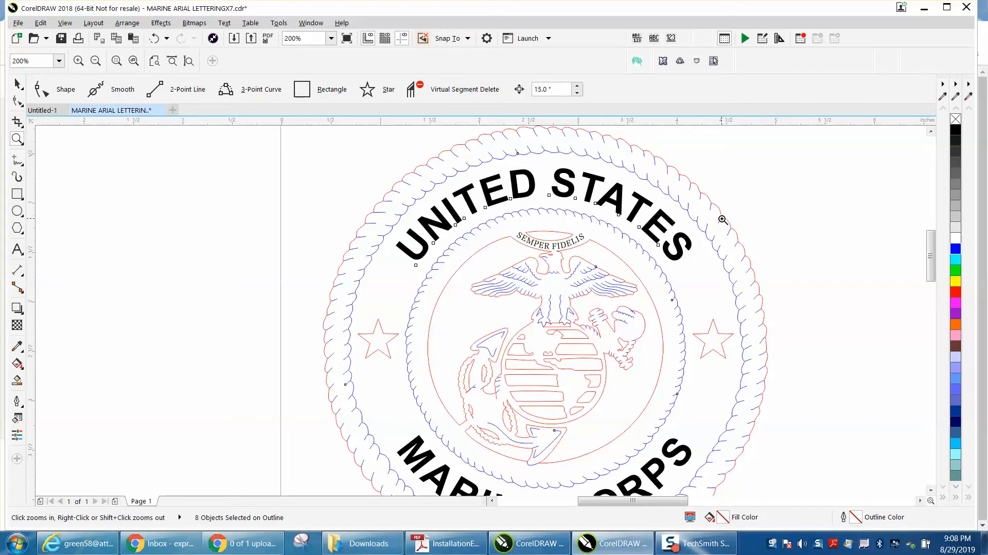
right_click(369, 309)
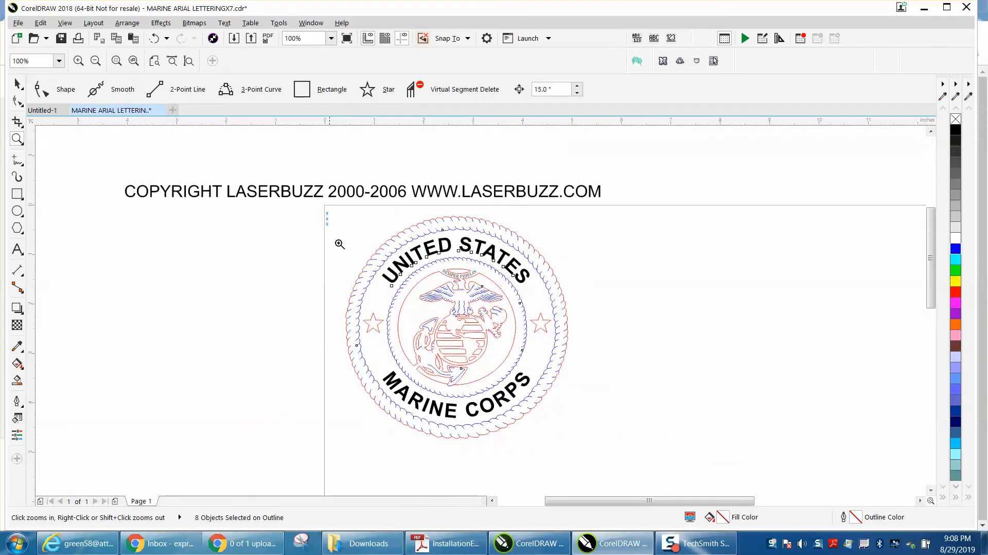
key("shift+F2")
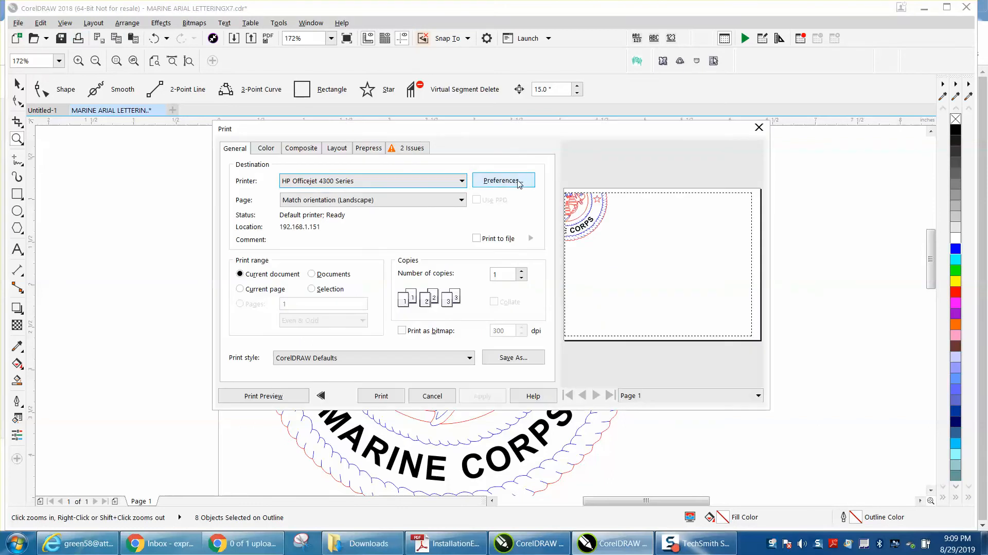
- Choose the Epilog Engraver WinX64 Fusion as the printer and enable color mapping in its preferences
left_click(461, 180)
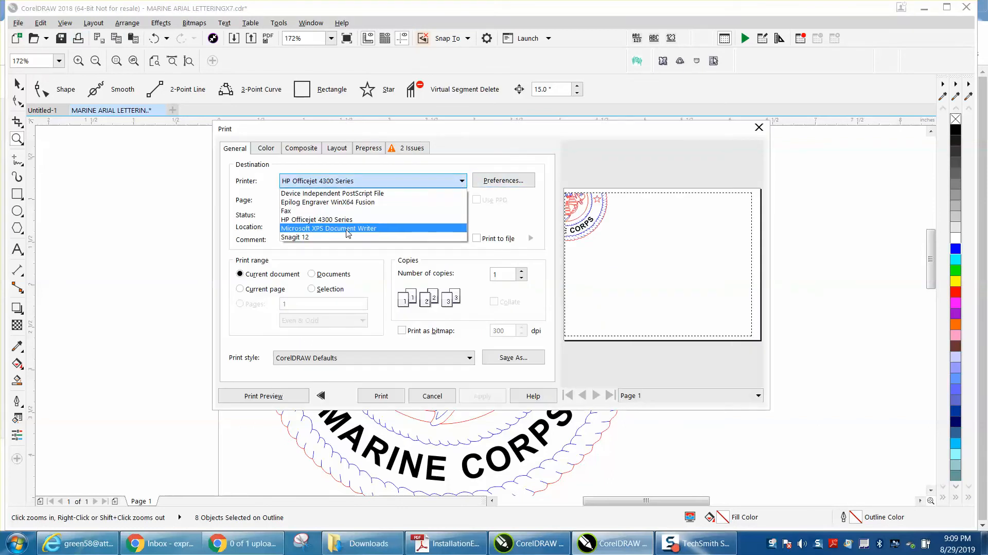
left_click(351, 201)
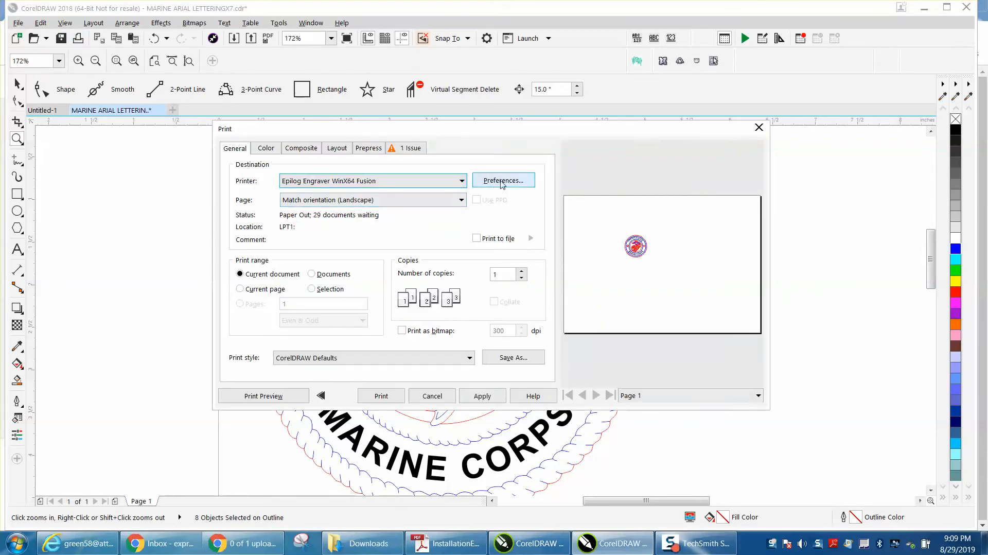
left_click(502, 181)
left_click(545, 140)
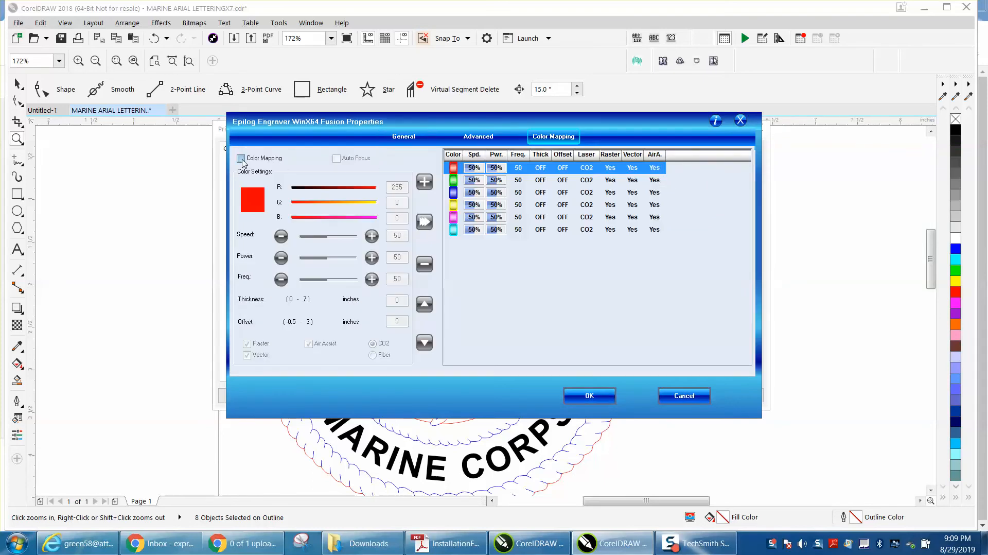
left_click(241, 158)
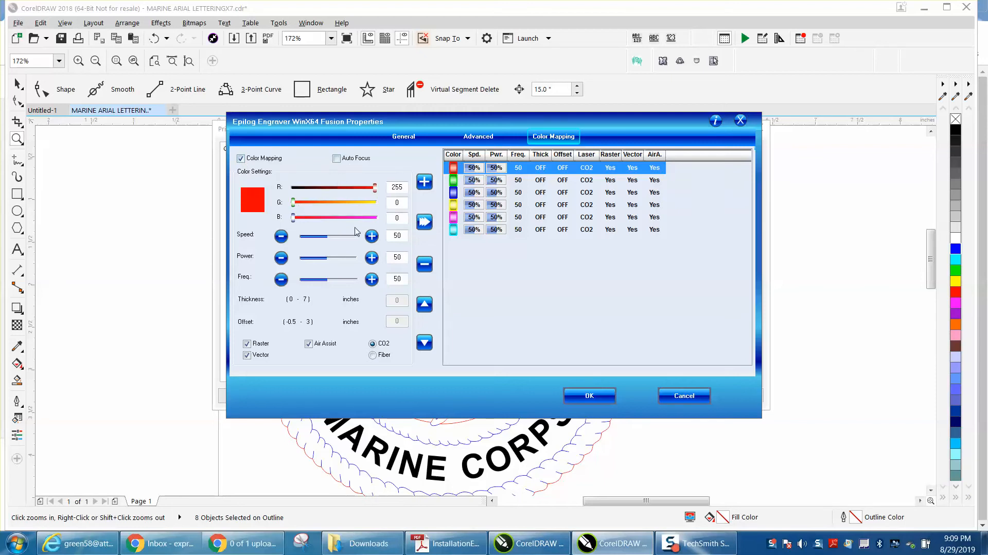
- Set the red color mapping entry to speed 10 and power 100 and apply the values to its row
left_click_drag(327, 258, 310, 242)
left_click(281, 236)
left_click(281, 236)
left_click(281, 236)
left_click(427, 185)
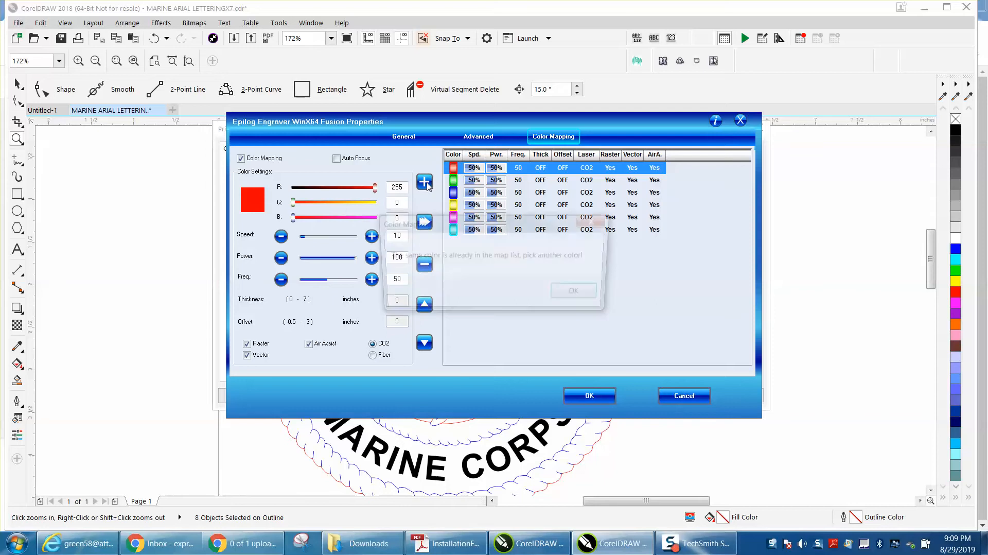
left_click(581, 295)
left_click(424, 221)
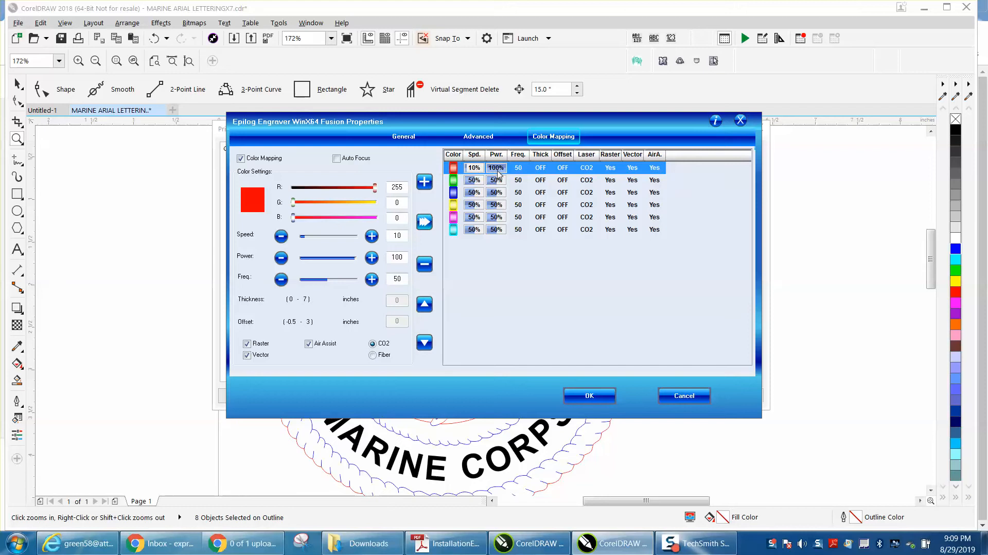
- Set the blue color mapping entry to power 100 and turn off its raster option
left_click(453, 194)
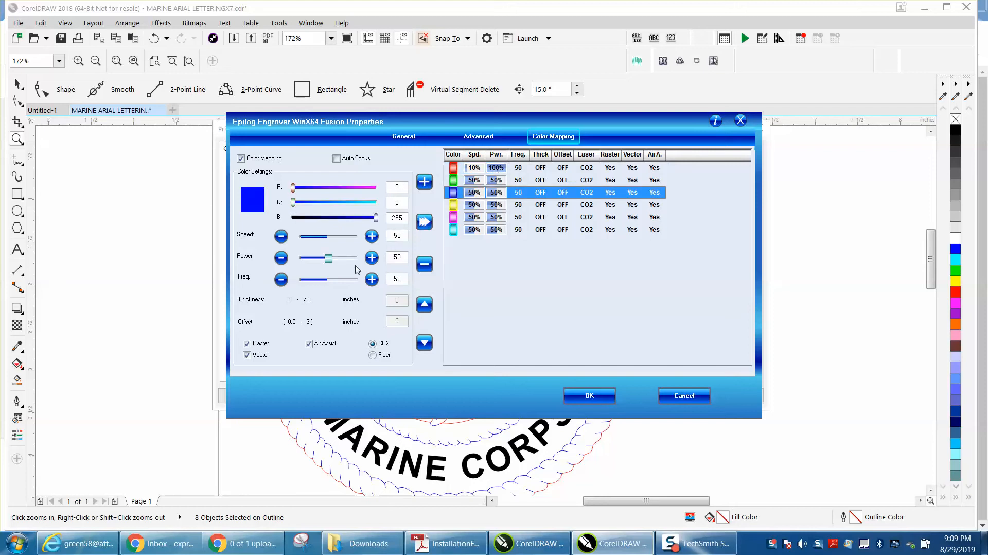
left_click_drag(329, 259, 355, 259)
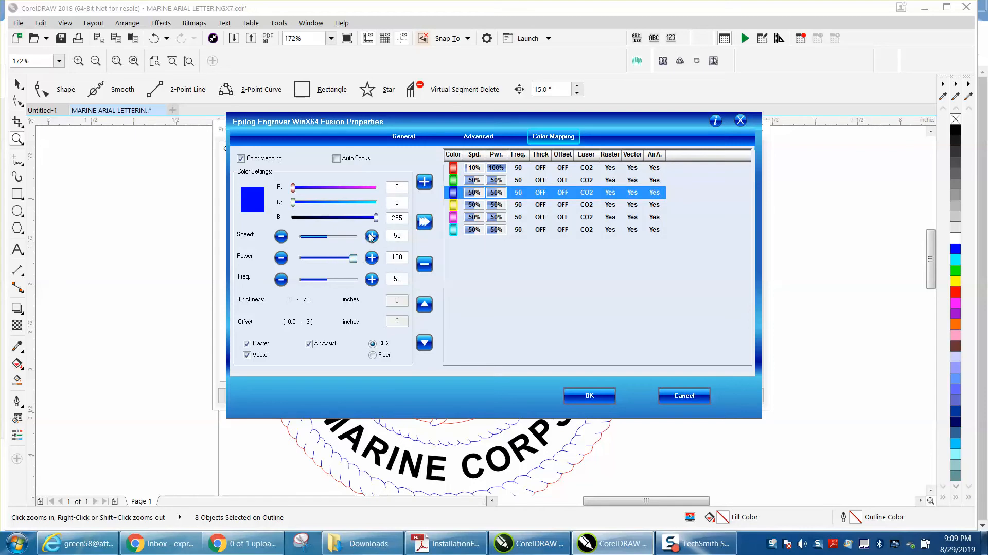
left_click(425, 223)
left_click(248, 344)
left_click(247, 355)
- Turn off raster for the red color mapping entry, then accept the settings and close the print setup without printing
left_click(458, 174)
left_click(247, 354)
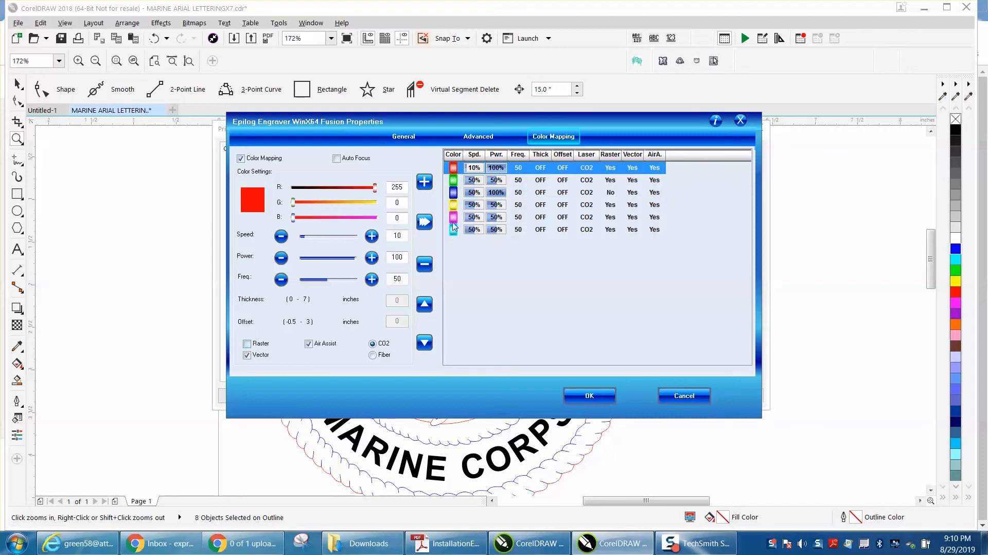
left_click(424, 221)
left_click(600, 395)
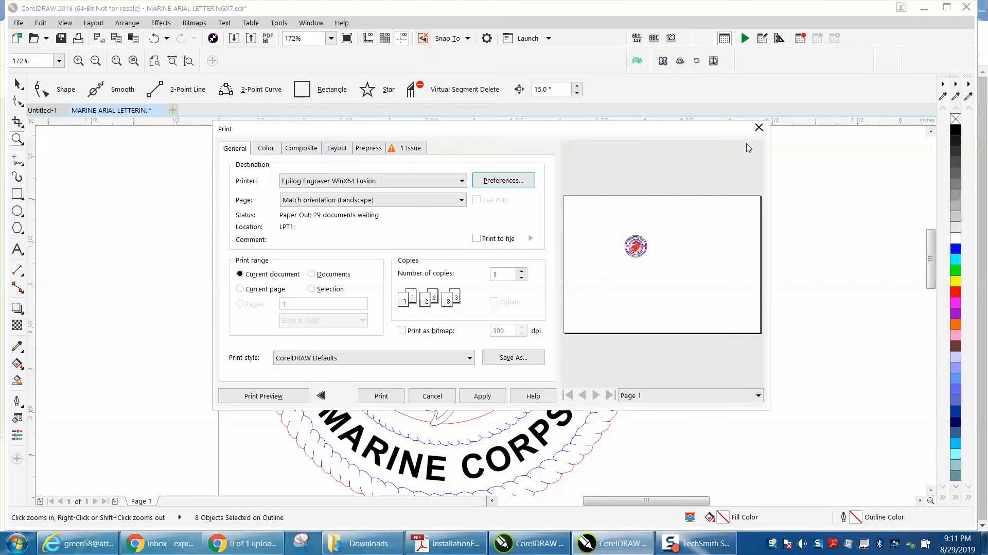
left_click(758, 129)
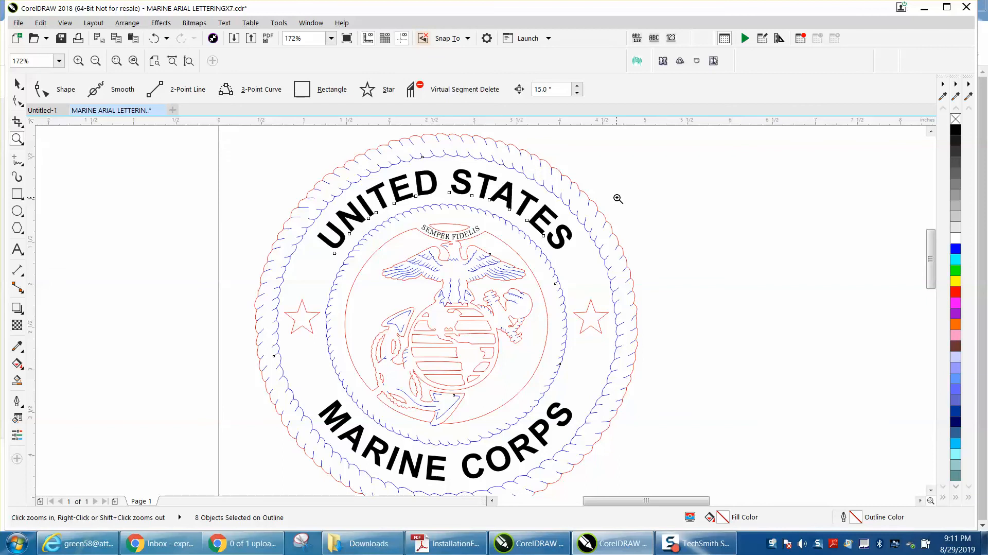
scroll(432, 196, "down", 3)
left_click(17, 83)
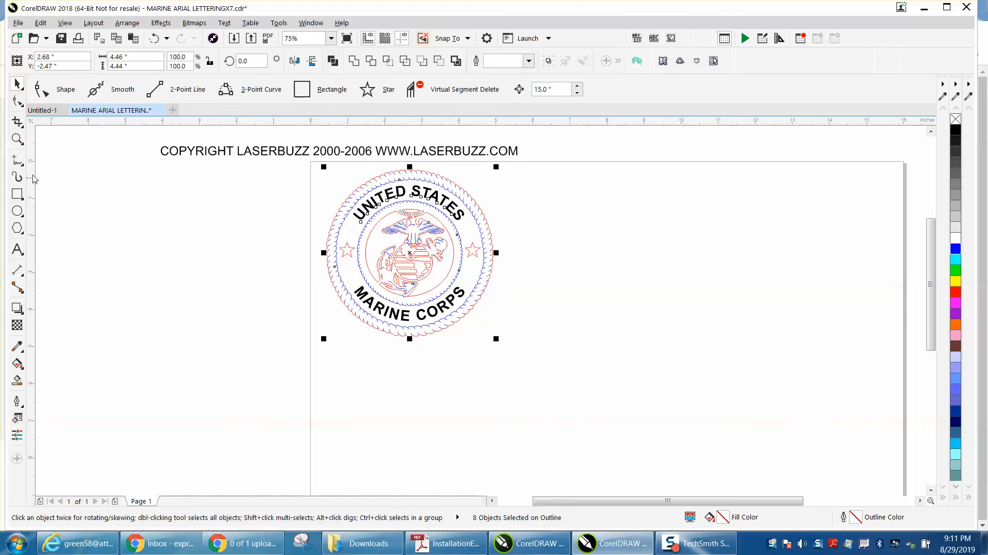
left_click(17, 139)
left_click_drag(320, 169, 595, 316)
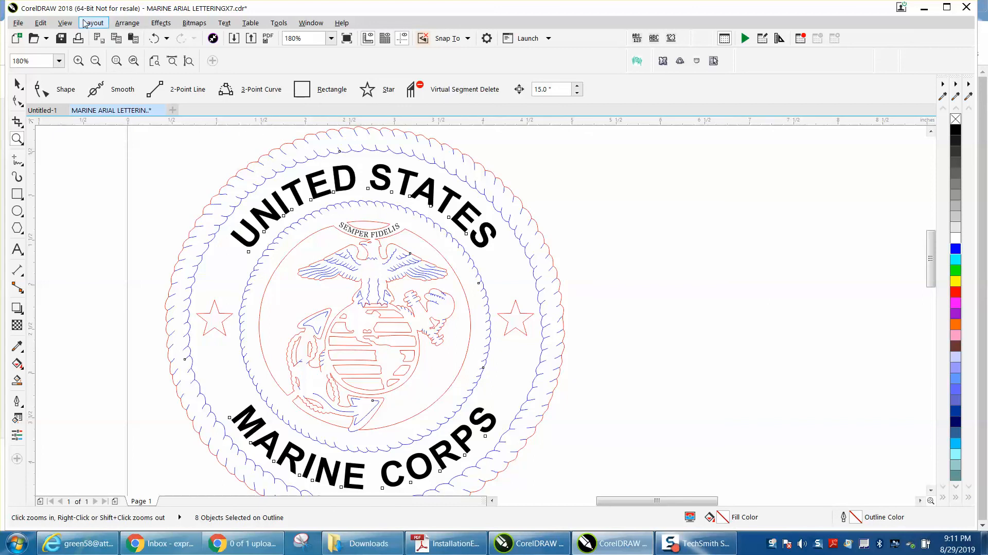
- Review the color mapping table in the Epilog Engraver WinX64 Fusion print preferences, and leave the print setup without printing
left_click(79, 37)
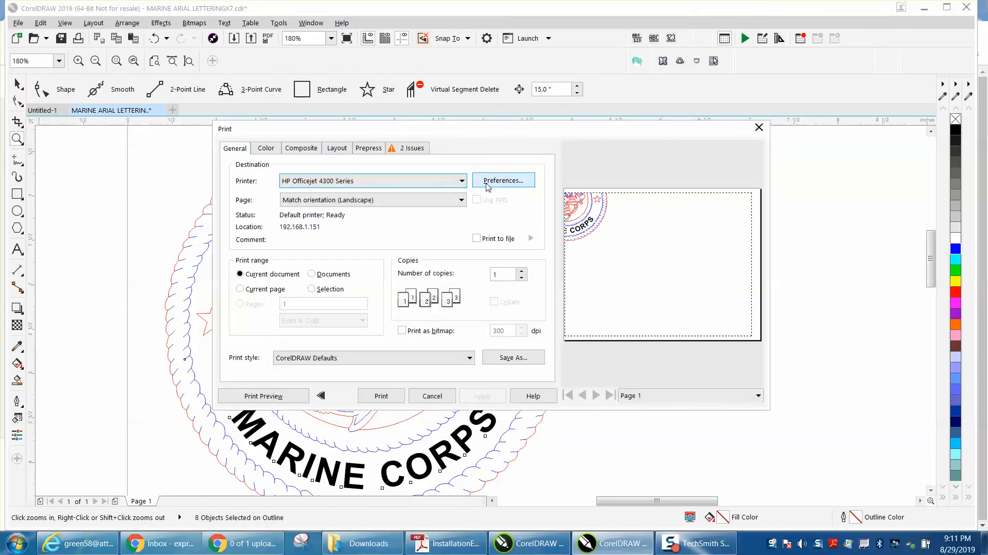
left_click(461, 180)
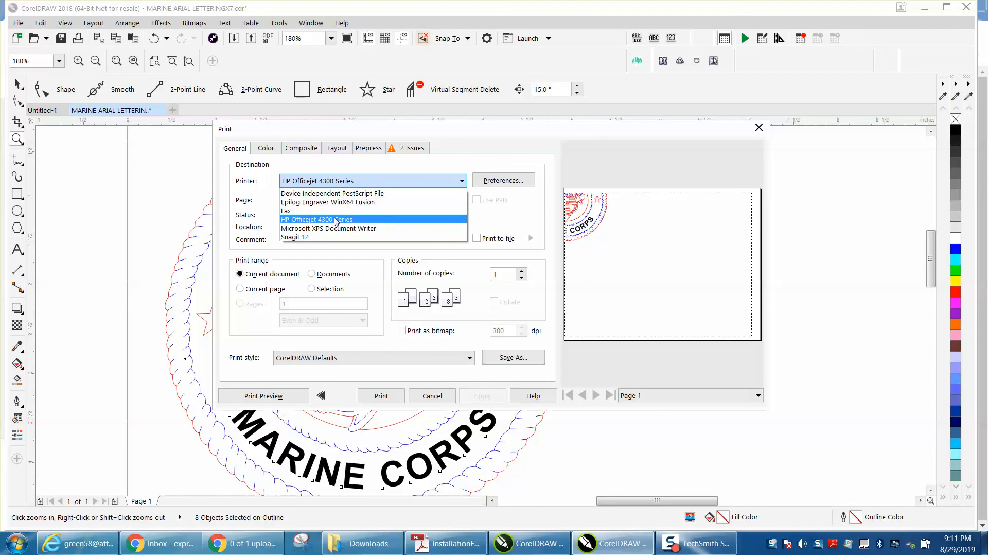
left_click(330, 202)
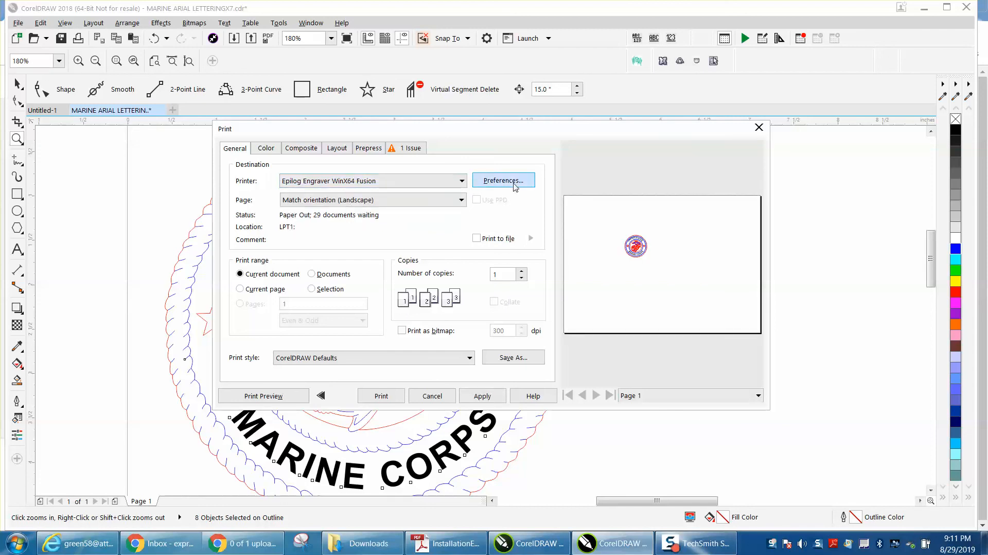
left_click(515, 185)
left_click(545, 137)
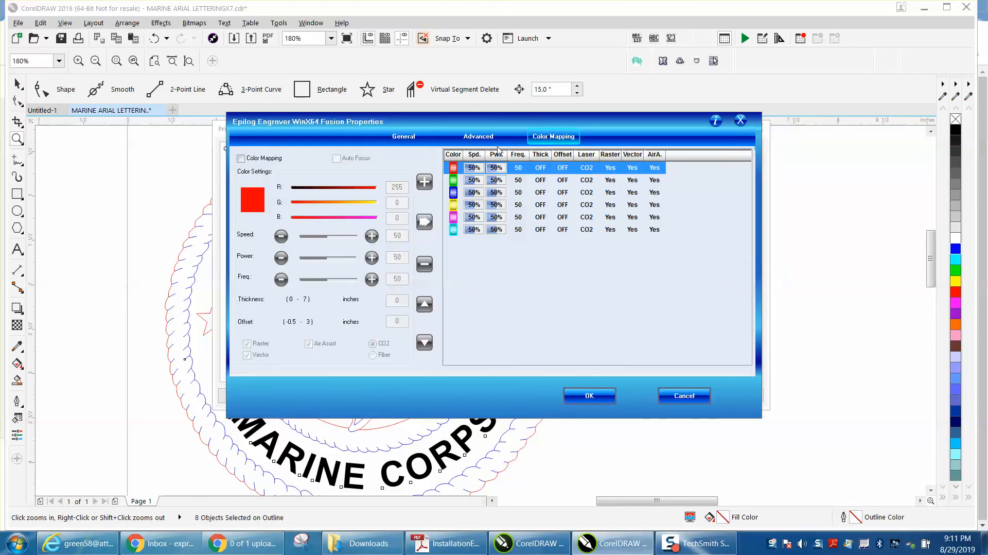
left_click(241, 159)
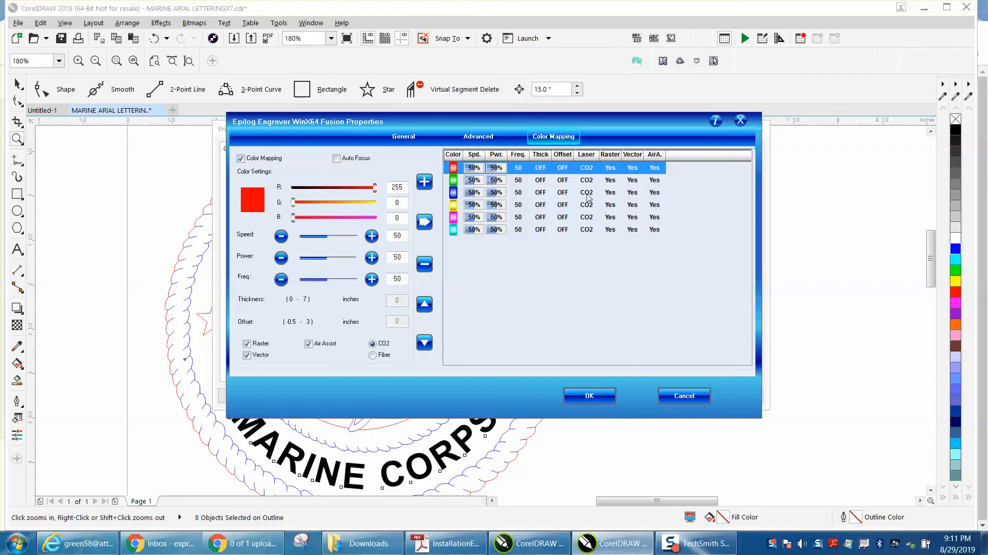
left_click(740, 121)
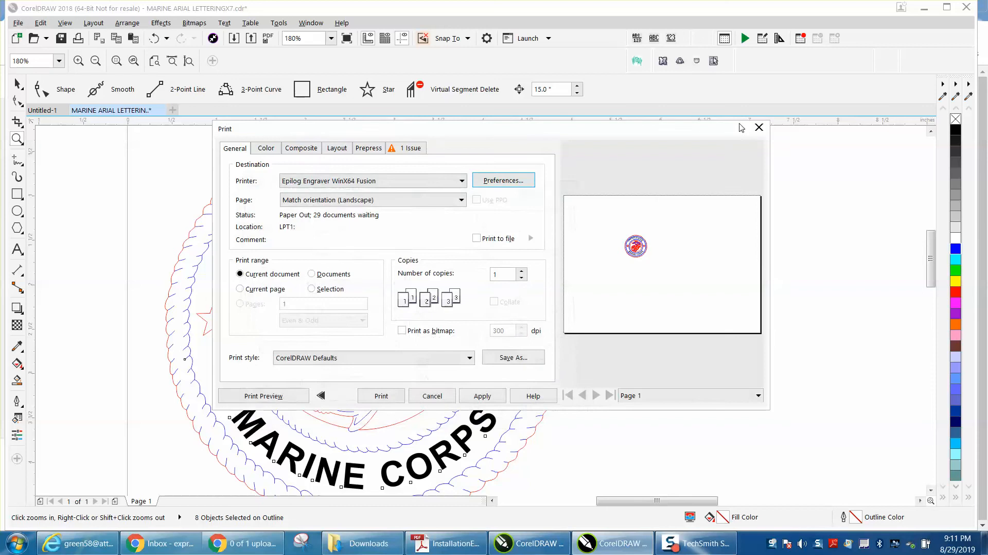
left_click(450, 397)
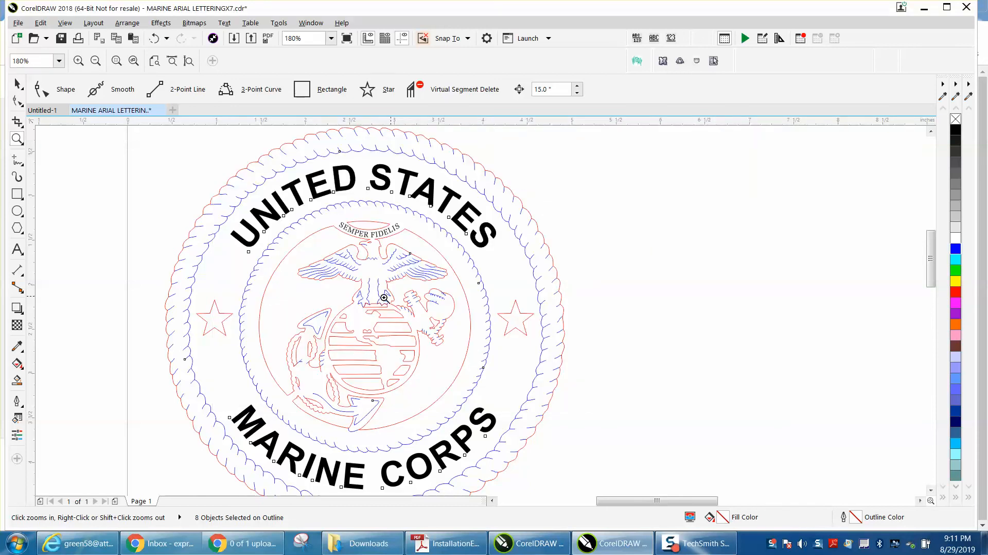
- Try Virtual Segment Delete on the overhanging end of the red line beside the globe, and undo the deletion
left_click_drag(375, 406, 412, 417)
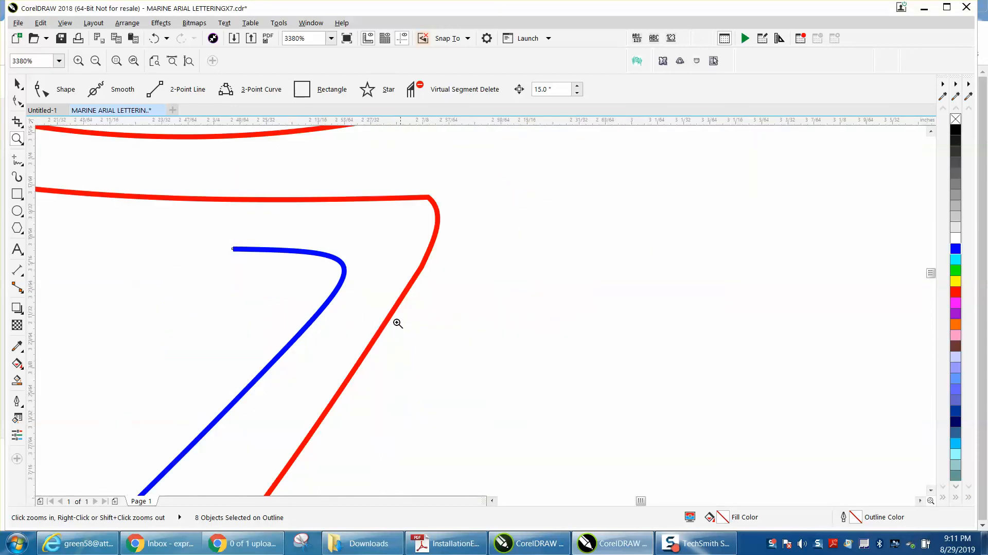
scroll(396, 288, "down", 3)
right_click(410, 264)
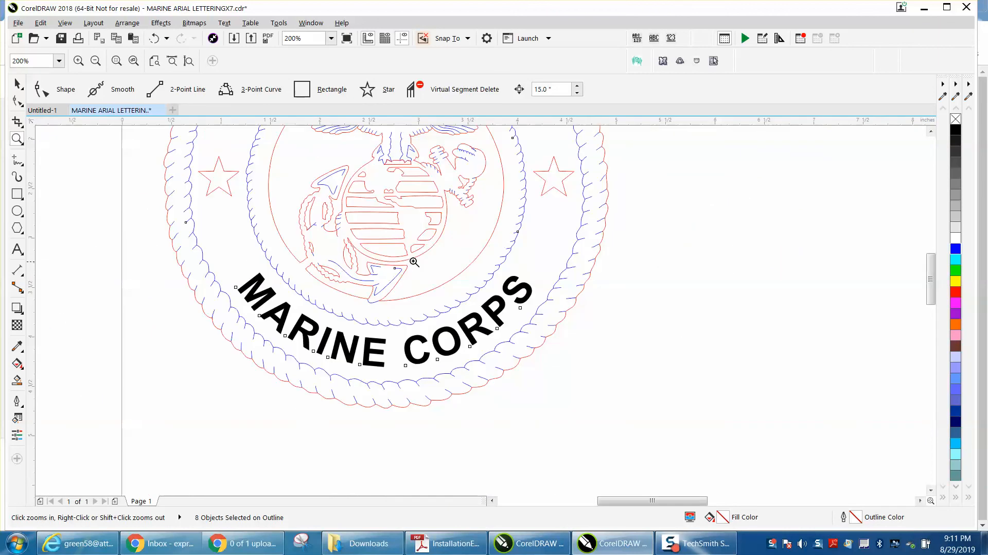
left_click_drag(425, 165, 497, 202)
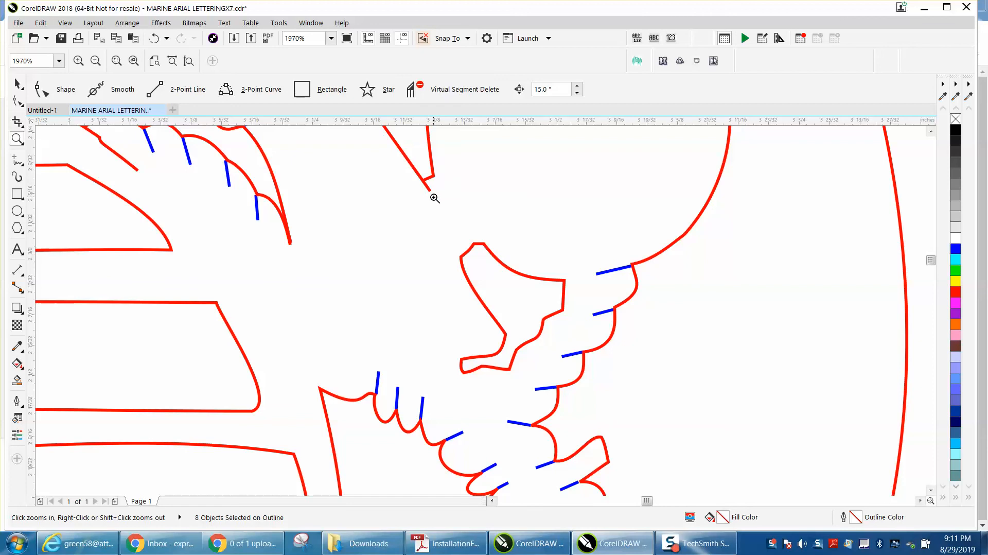
left_click(22, 126)
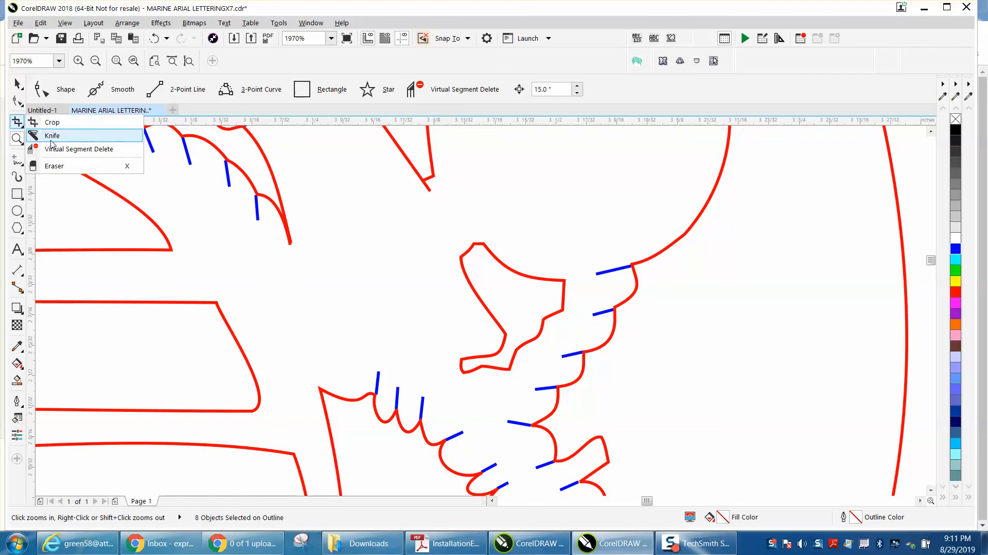
left_click(77, 148)
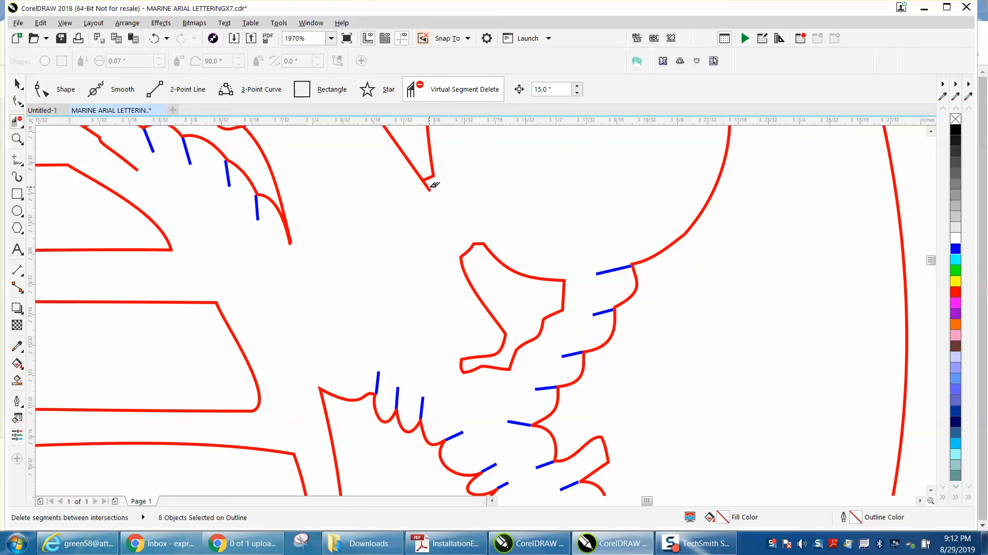
left_click(431, 186)
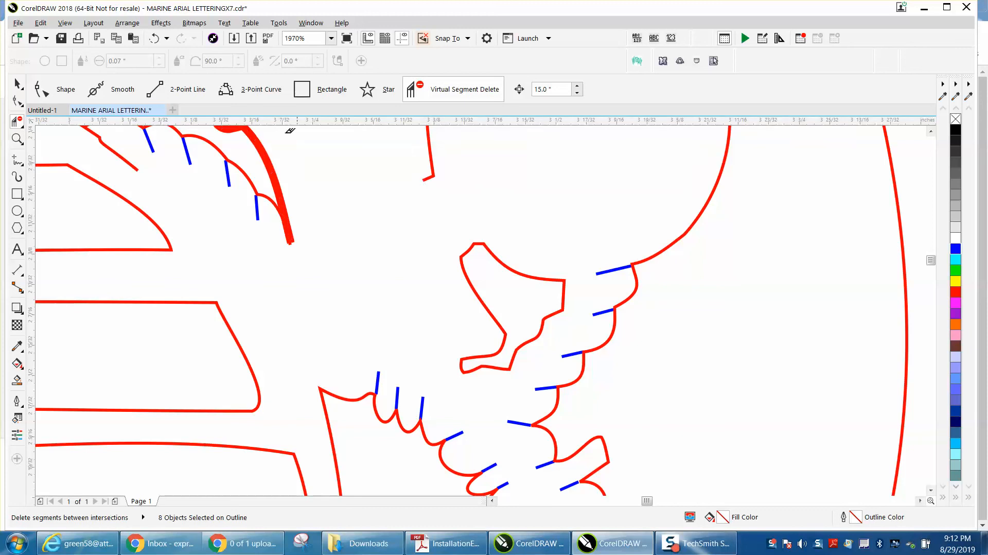
left_click(154, 38)
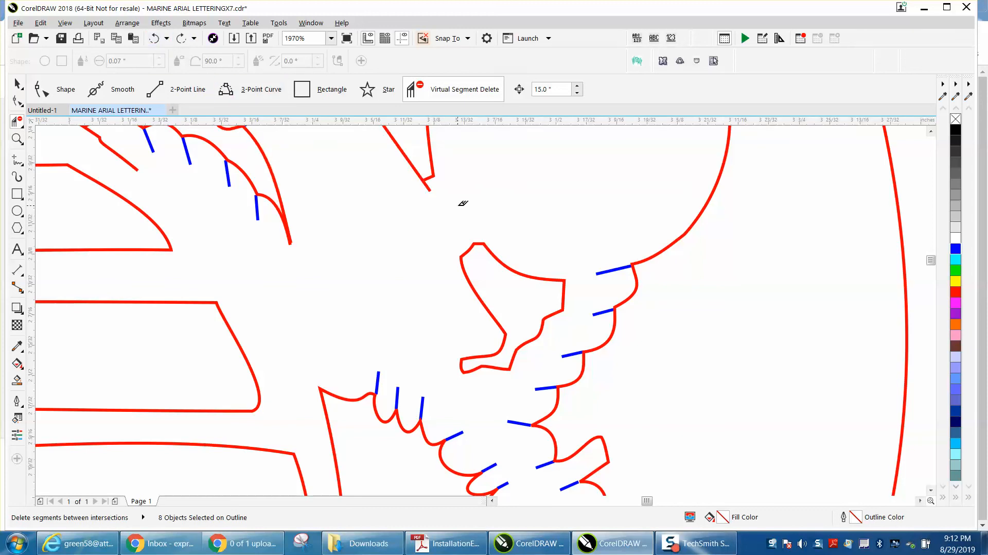
- Move the end node of the overhanging red line beside the globe back to where it meets the short crossing line
left_click(17, 100)
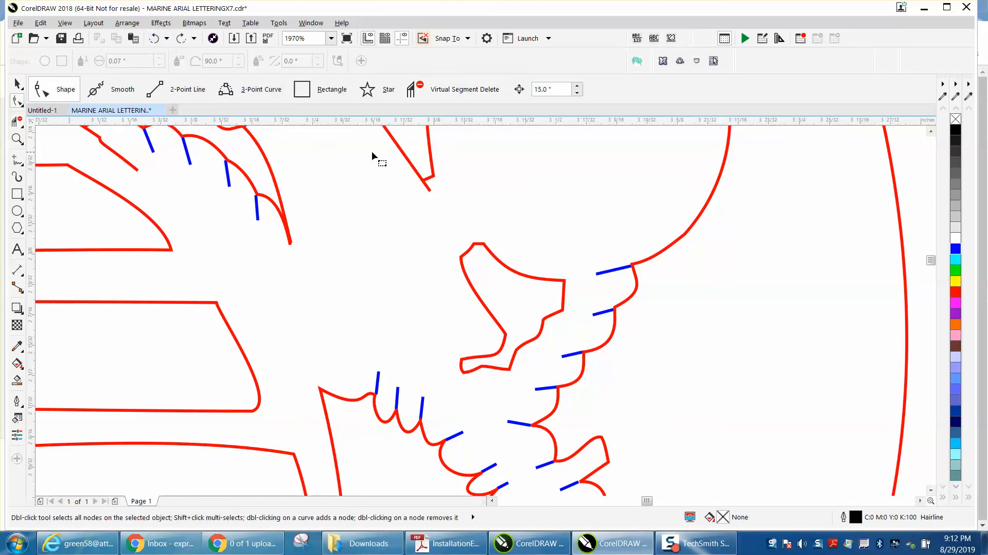
left_click(17, 138)
left_click_drag(397, 159, 509, 219)
left_click(16, 100)
left_click(332, 293)
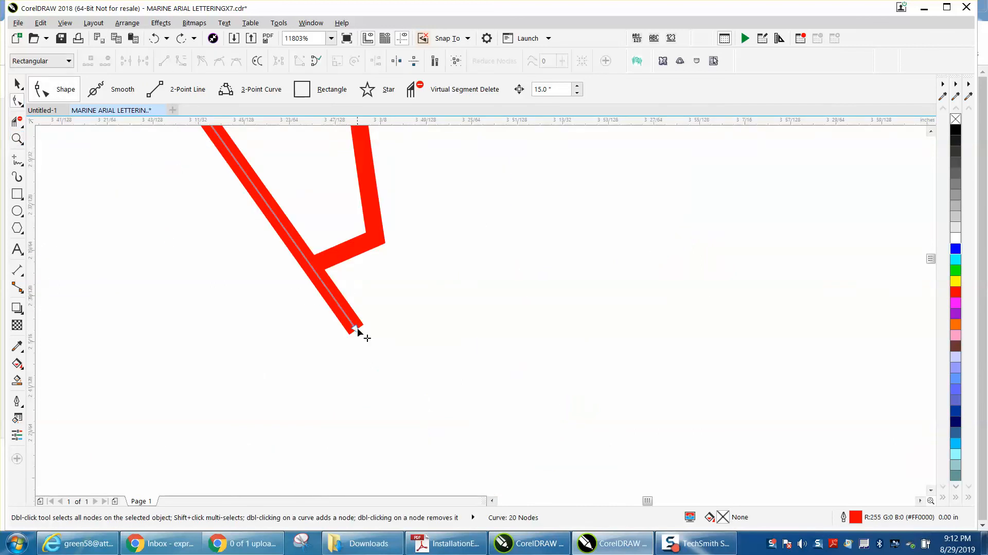
left_click_drag(355, 330, 273, 247)
left_click_drag(362, 295, 362, 295)
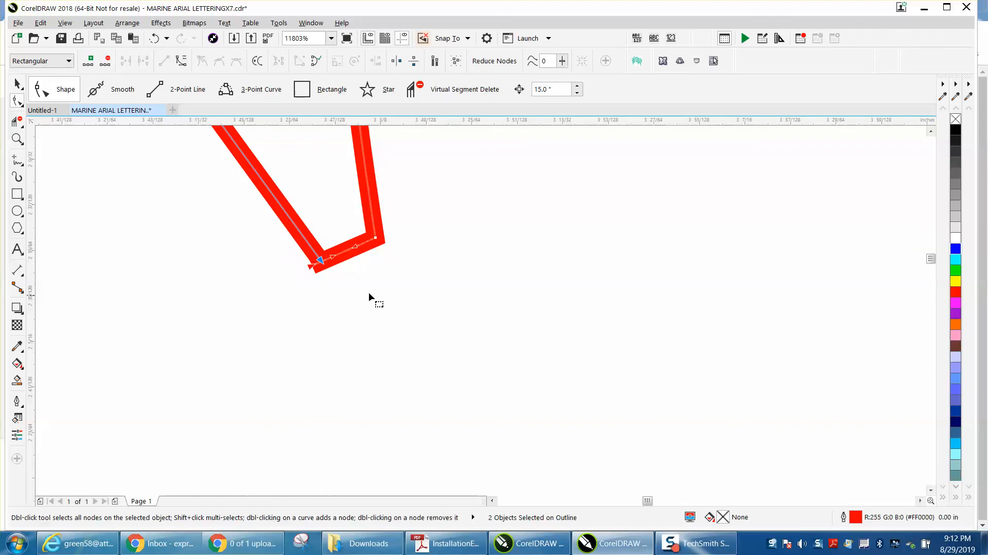
- Join the two selected red curves at their meeting ends beside the globe, using Join Curves in Extend mode with a 0.5" gap tolerance
left_click(320, 29)
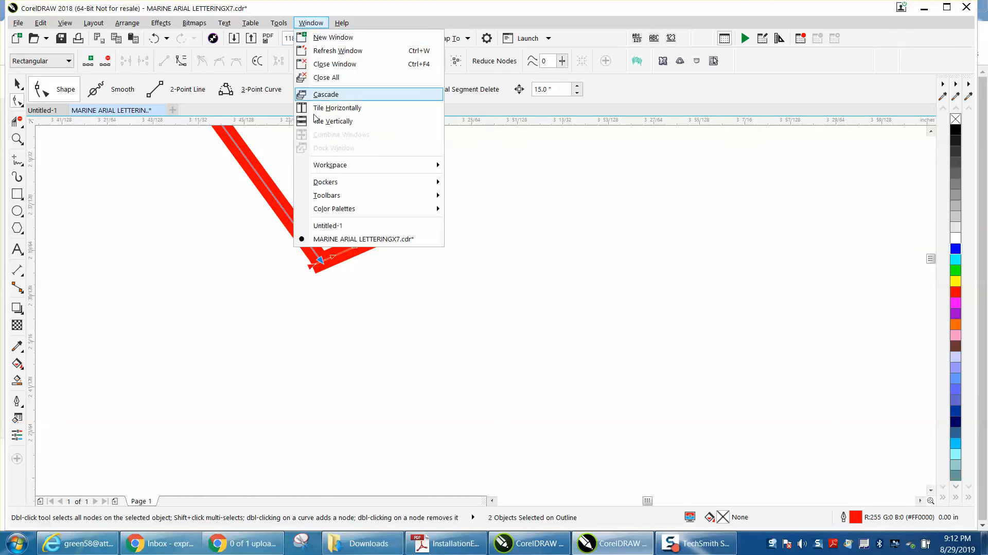
mouse_move(346, 186)
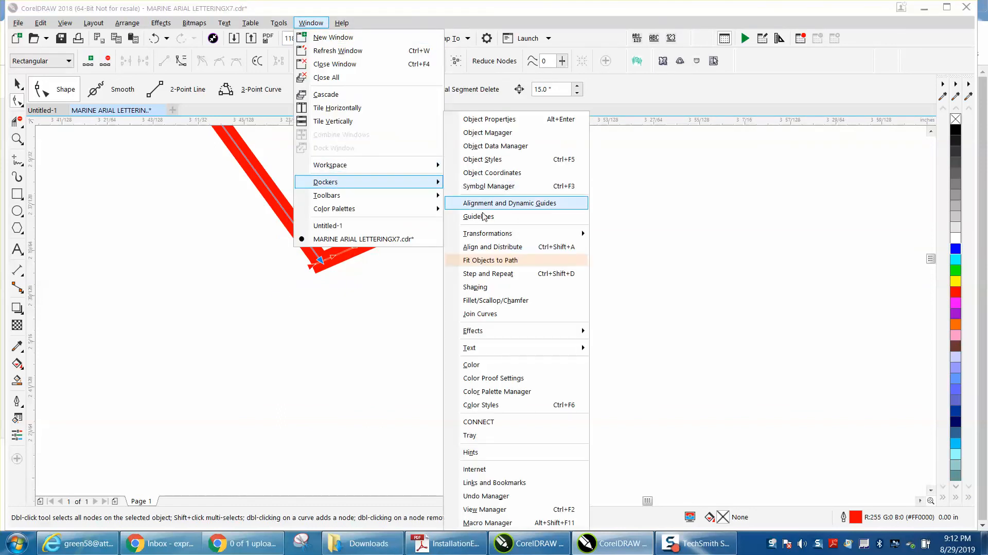
left_click(489, 313)
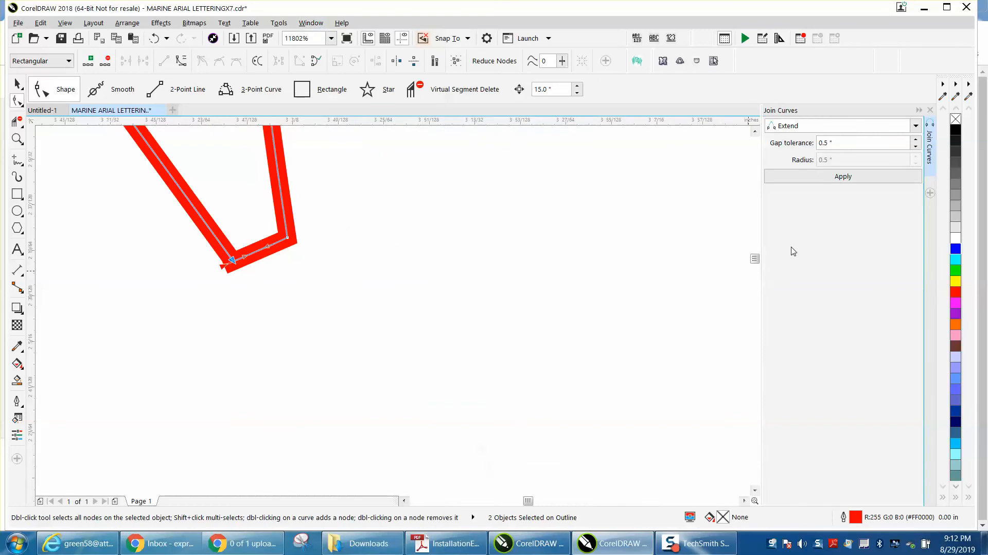
left_click(829, 178)
scroll(445, 208, "down", 5)
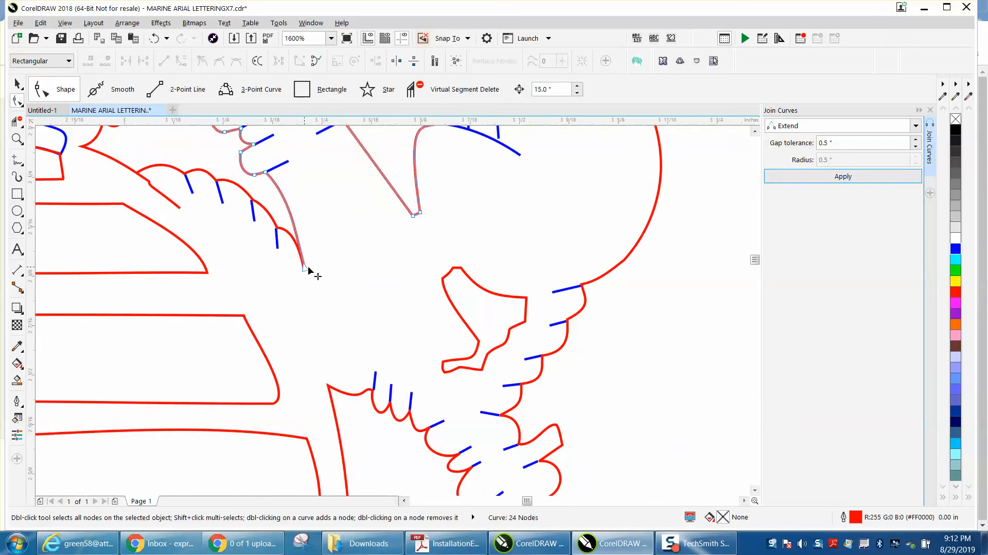
scroll(407, 286, "down", 2)
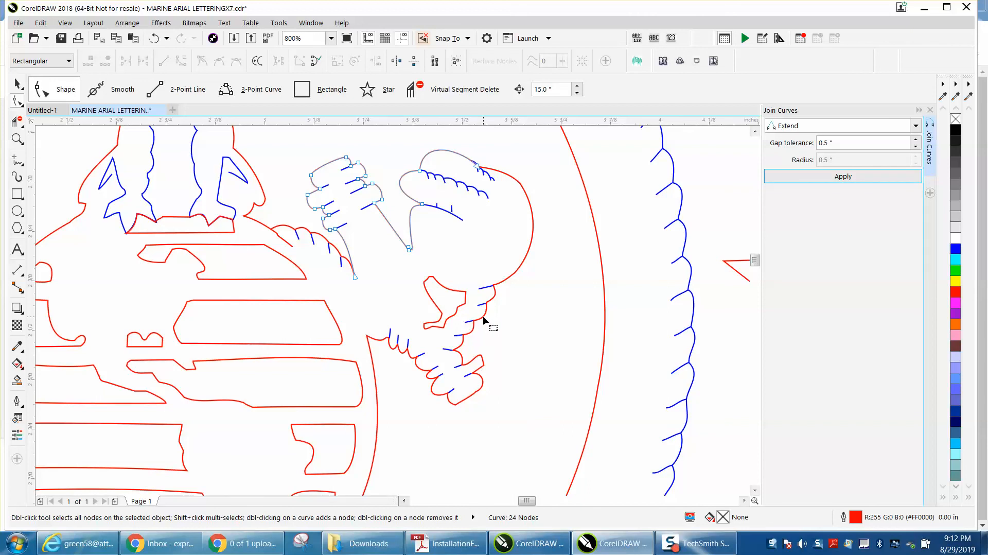
scroll(483, 320, "down", 1)
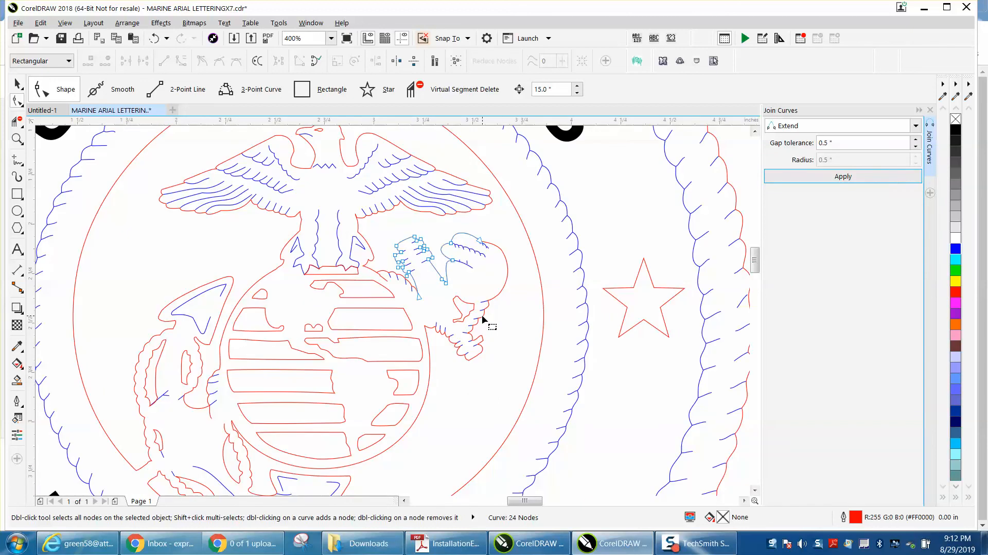
scroll(483, 320, "down", 1)
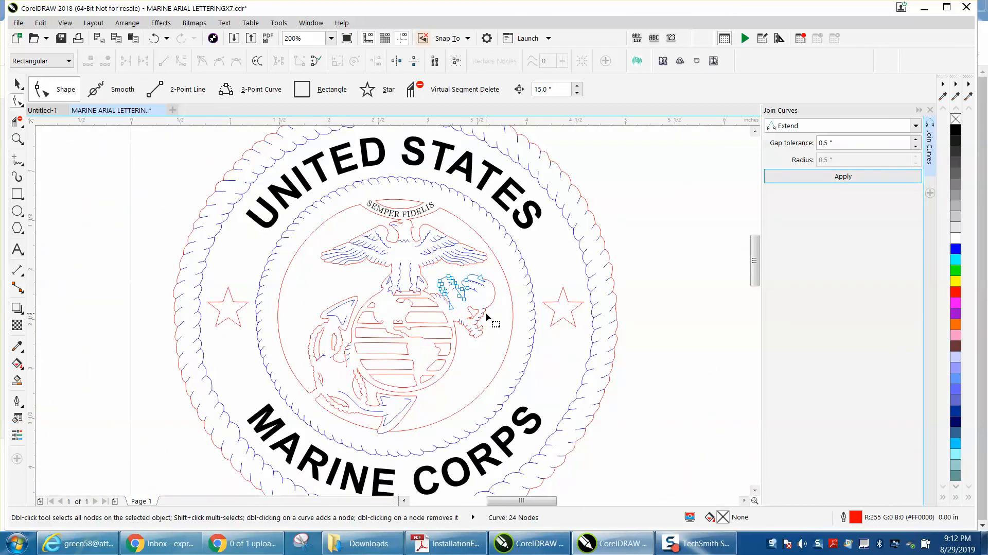